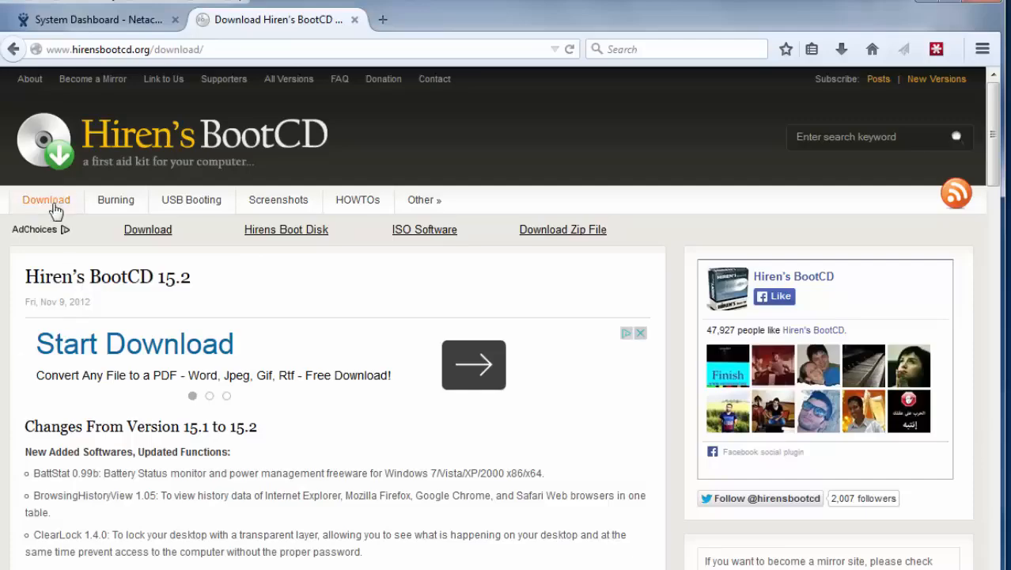
# - Start the Hirens.BootCD.15.2.zip download, then go to the site's Screenshots page
pyautogui.moveTo(995, 126); pyautogui.dragTo(999, 454)
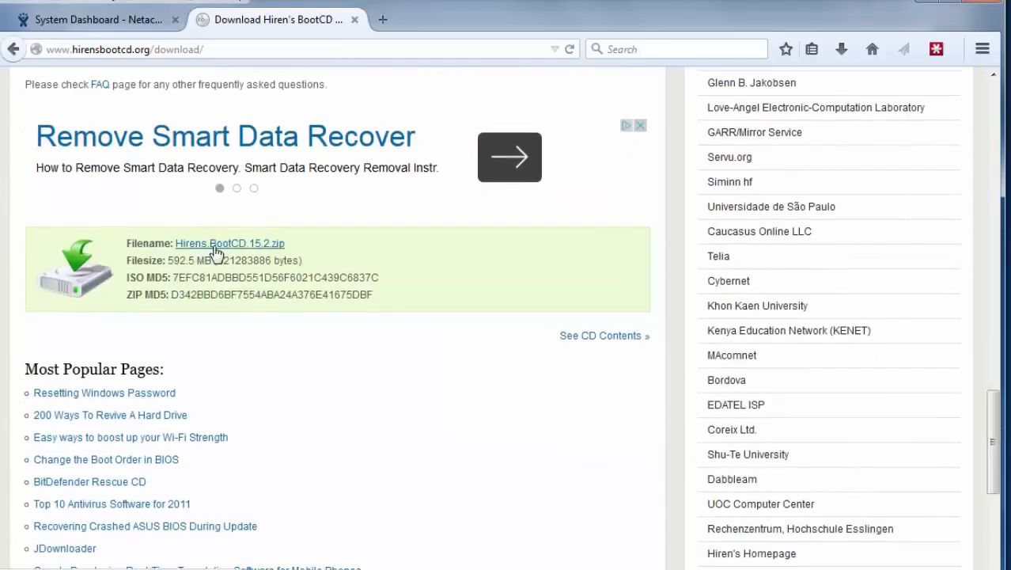
pyautogui.click(216, 252)
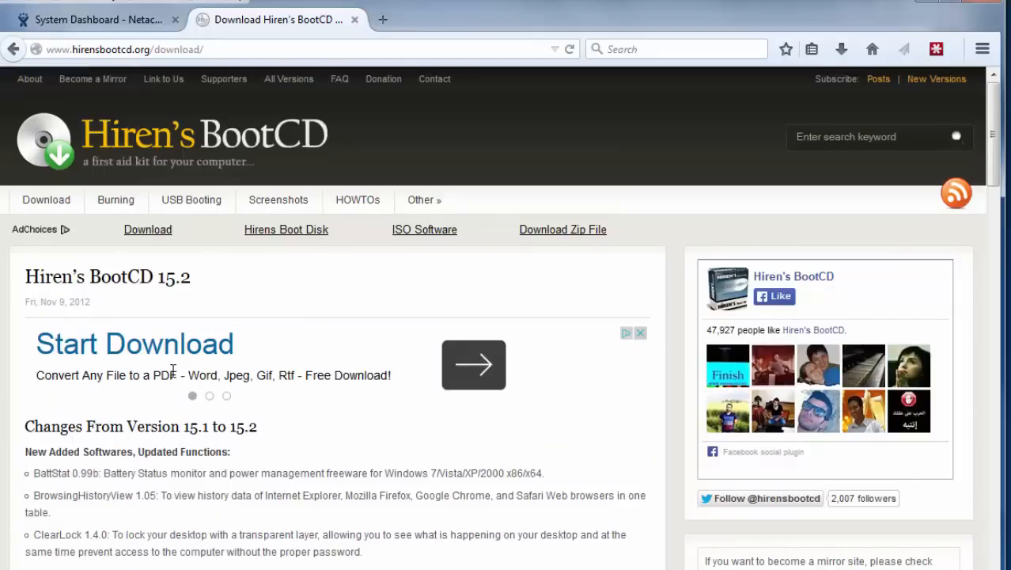
pyautogui.click(269, 207)
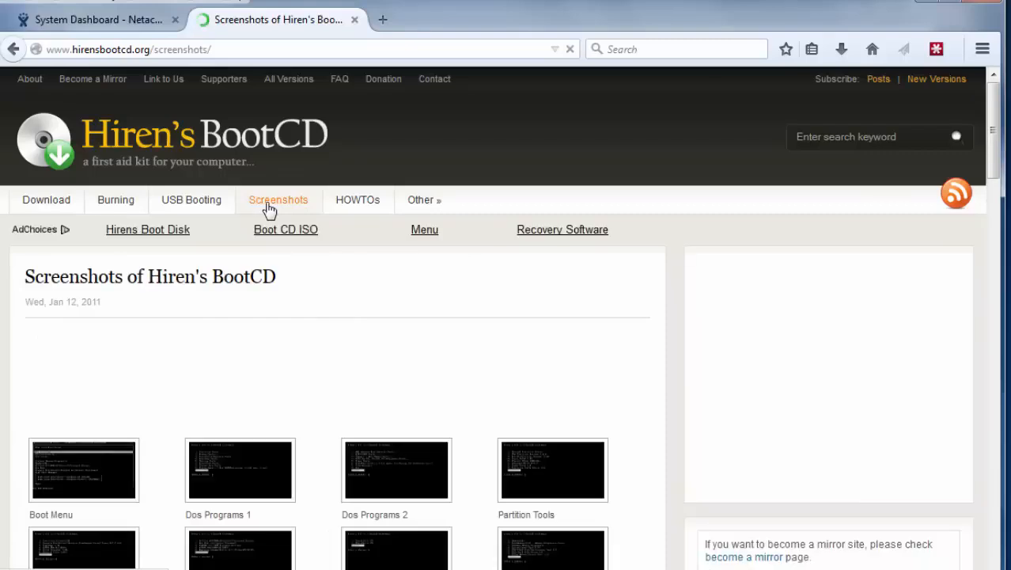
# - Browse the Hiren's BootCD screenshot thumbnails, then return to the Download page
pyautogui.moveTo(994, 149); pyautogui.dragTo(1000, 210)
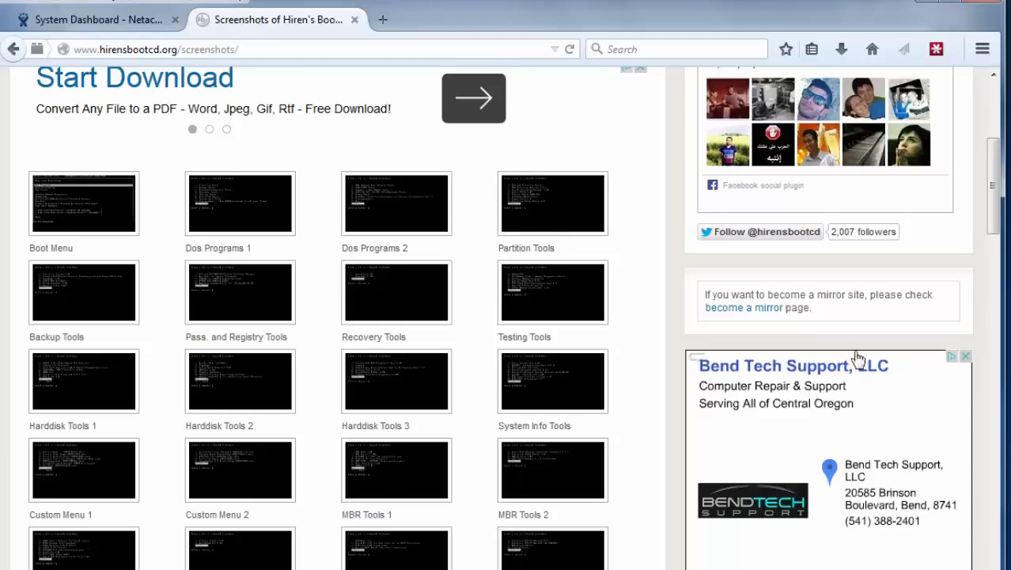
pyautogui.moveTo(995, 238); pyautogui.dragTo(995, 358)
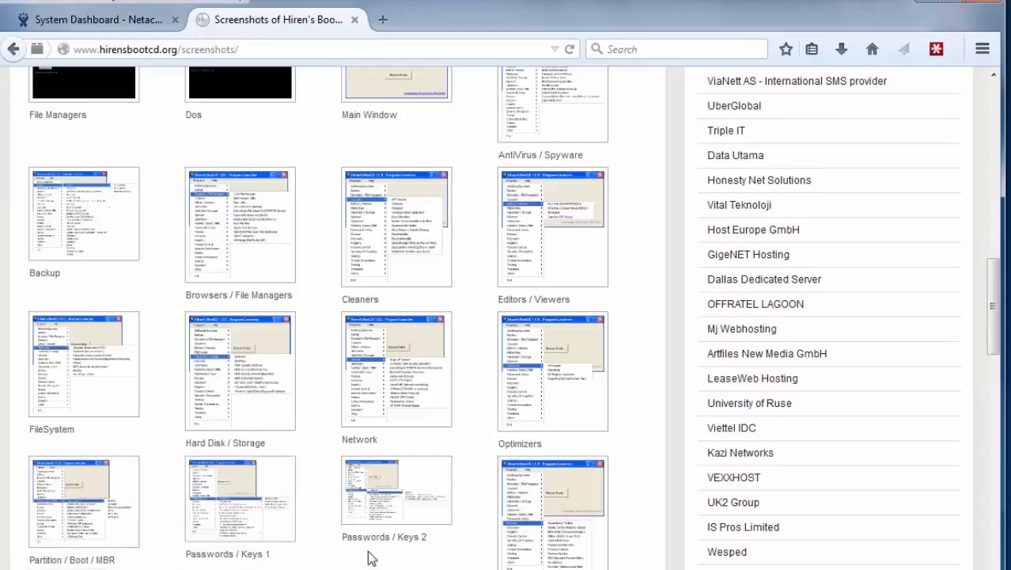
pyautogui.moveTo(994, 305); pyautogui.dragTo(994, 126)
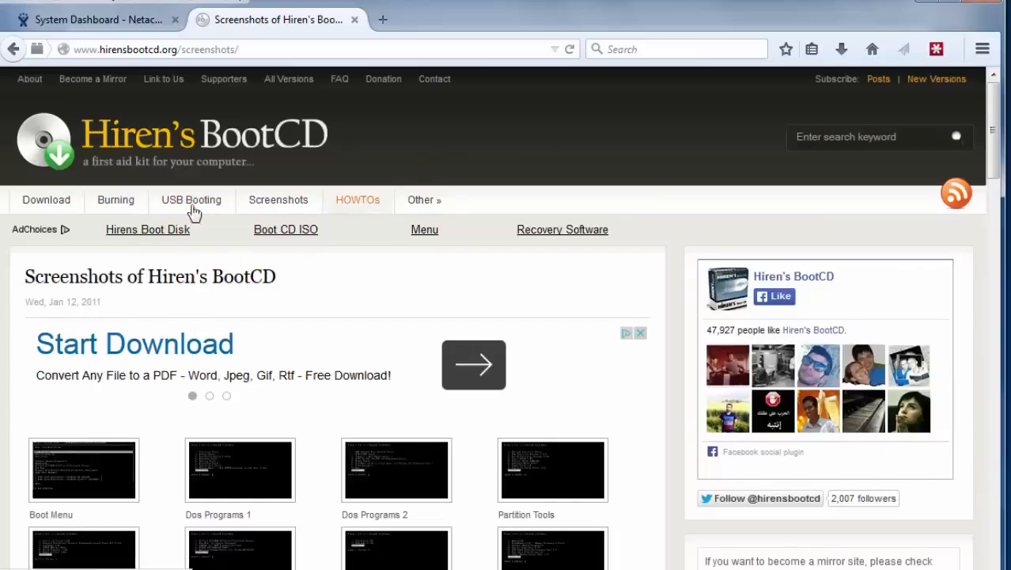
pyautogui.click(46, 204)
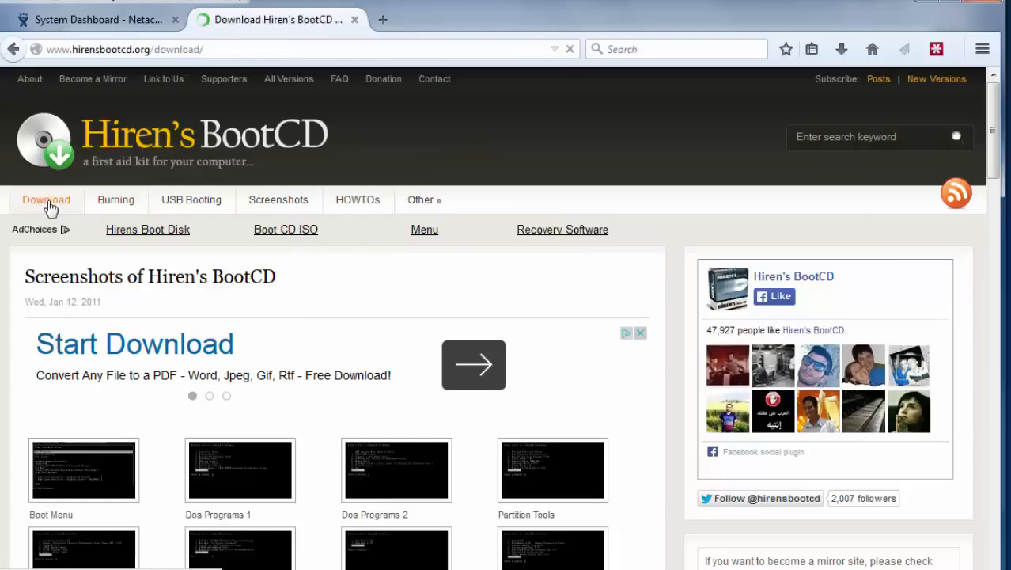
# - Check the Hiren's BootCD 15.2 file info and show the E:\ISO images folder with Hiren's.BootCD.15.2.iso
pyautogui.moveTo(994, 150); pyautogui.dragTo(995, 438)
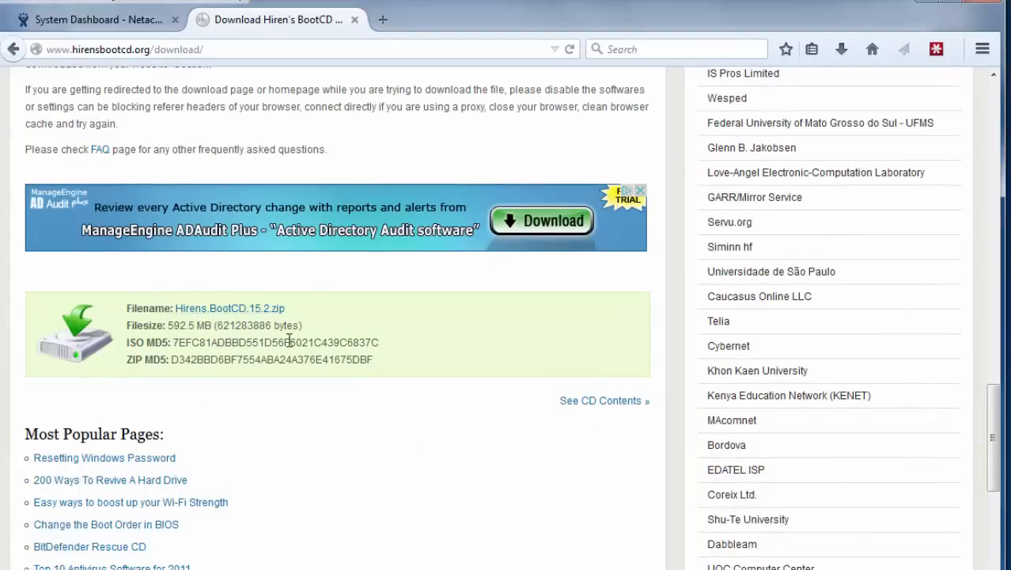
pyautogui.hotkey('alt', 'Tab')
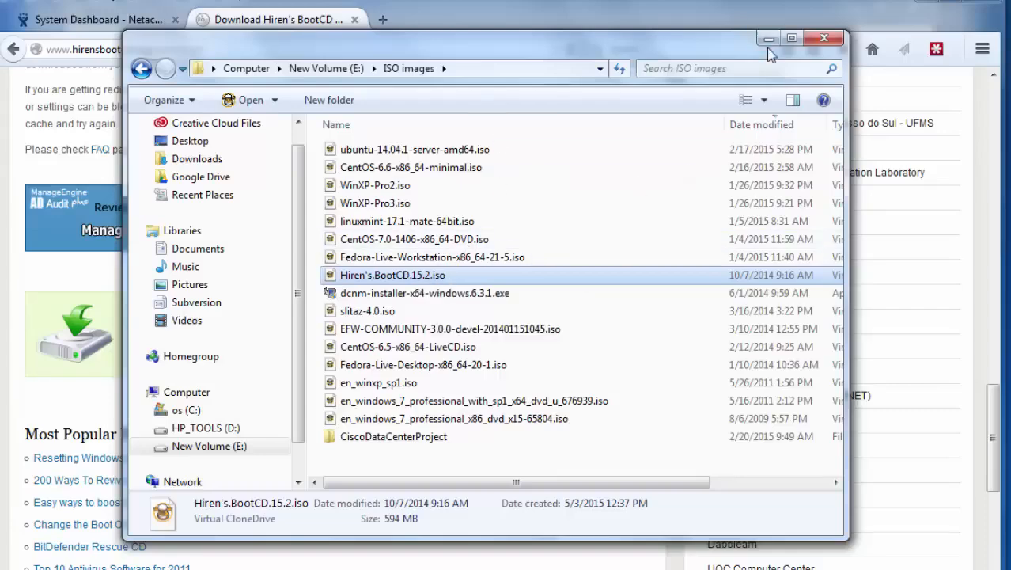
# - Close the ISO images folder and minimize Firefox to reveal the Windows 7-b VM
pyautogui.click(824, 38)
pyautogui.click(930, 4)
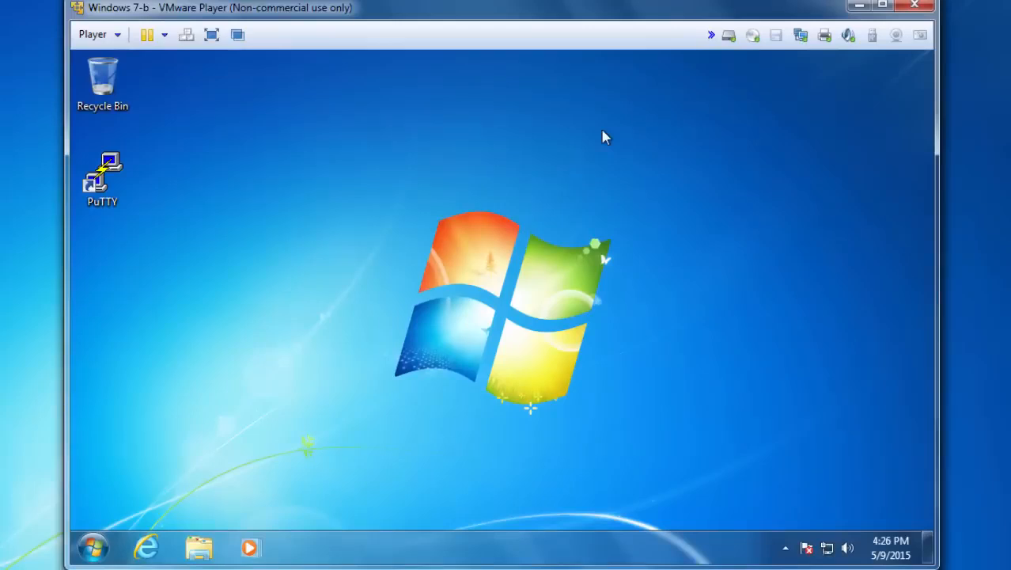
# - Go to Control Panel > User Accounts inside the Windows 7-b guest
pyautogui.moveTo(541, 7)
pyautogui.mouseDown()
pyautogui.moveTo(519, 41)
pyautogui.moveTo(534, 4)
pyautogui.mouseUp()
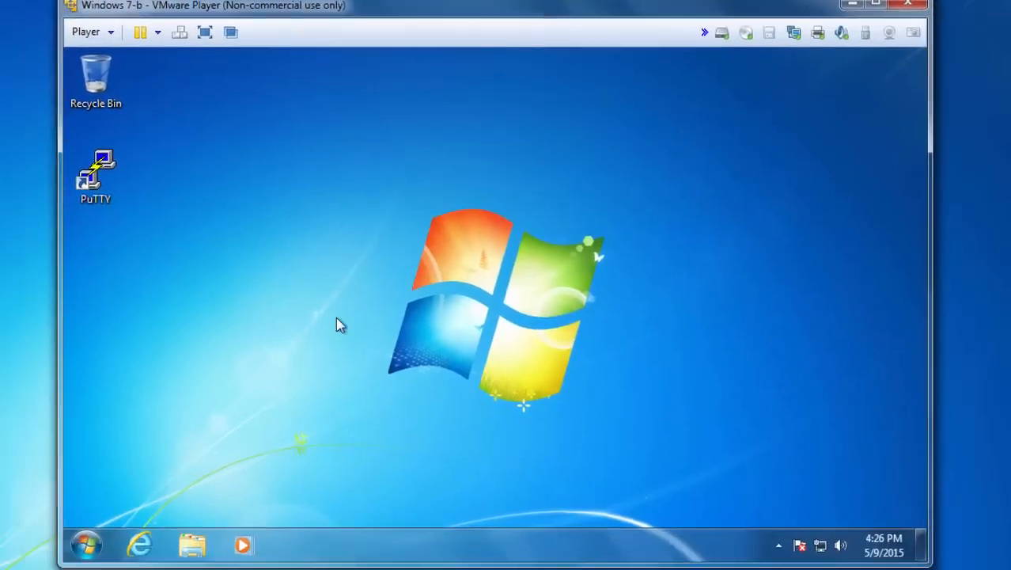
pyautogui.click(89, 543)
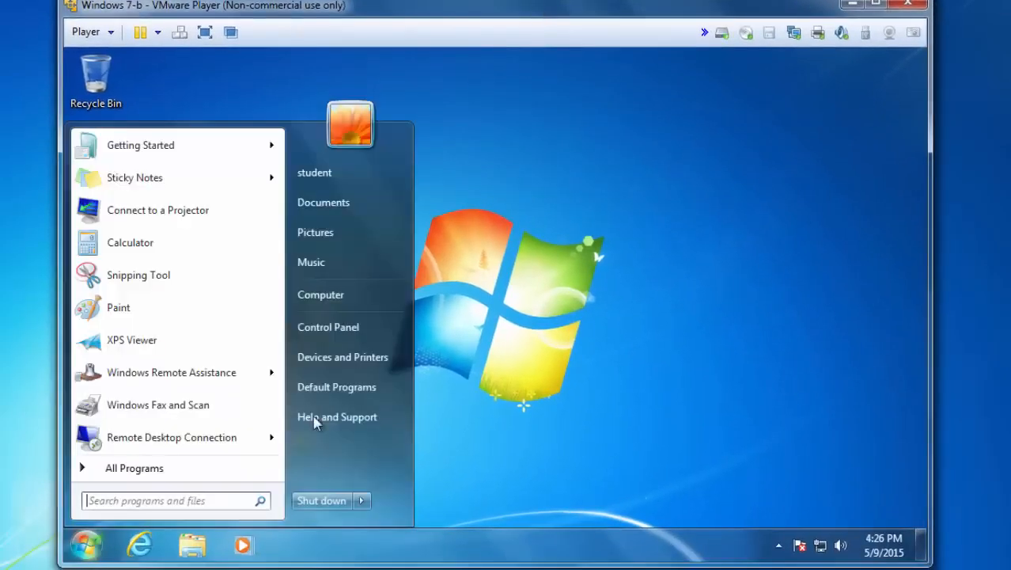
pyautogui.click(329, 330)
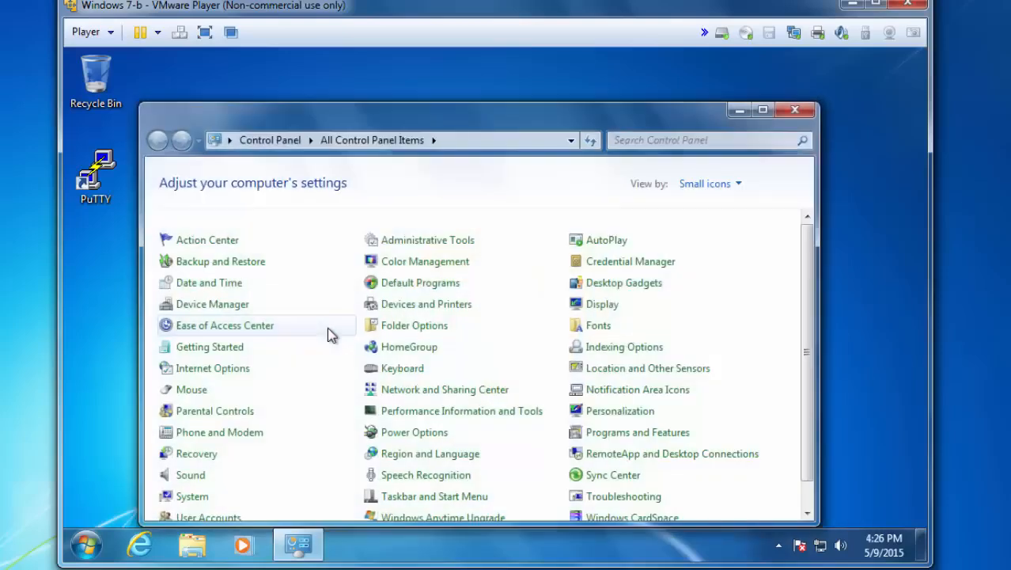
pyautogui.moveTo(489, 116); pyautogui.dragTo(515, 67)
pyautogui.scroll(-1, 633, 300)
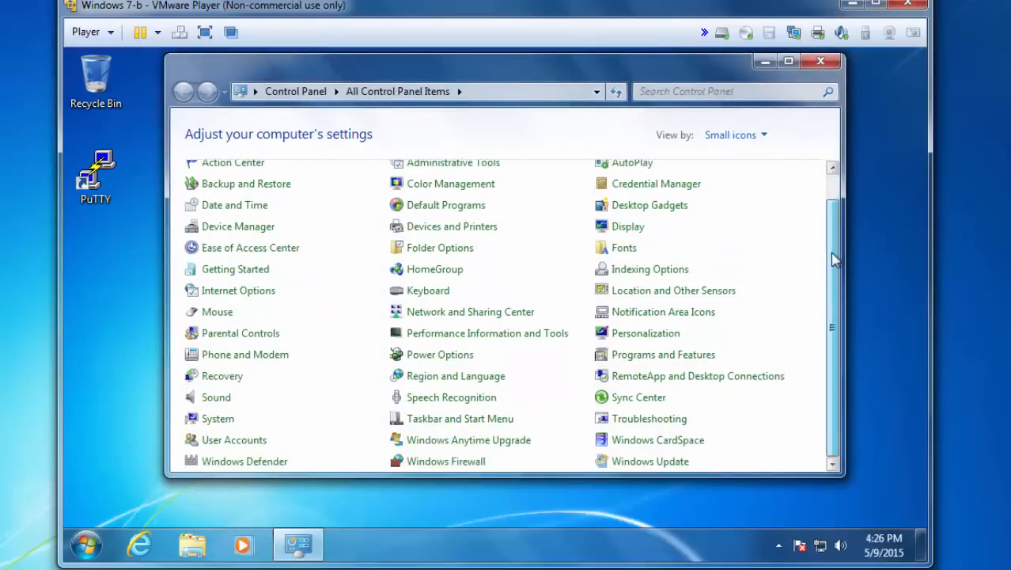
pyautogui.click(234, 443)
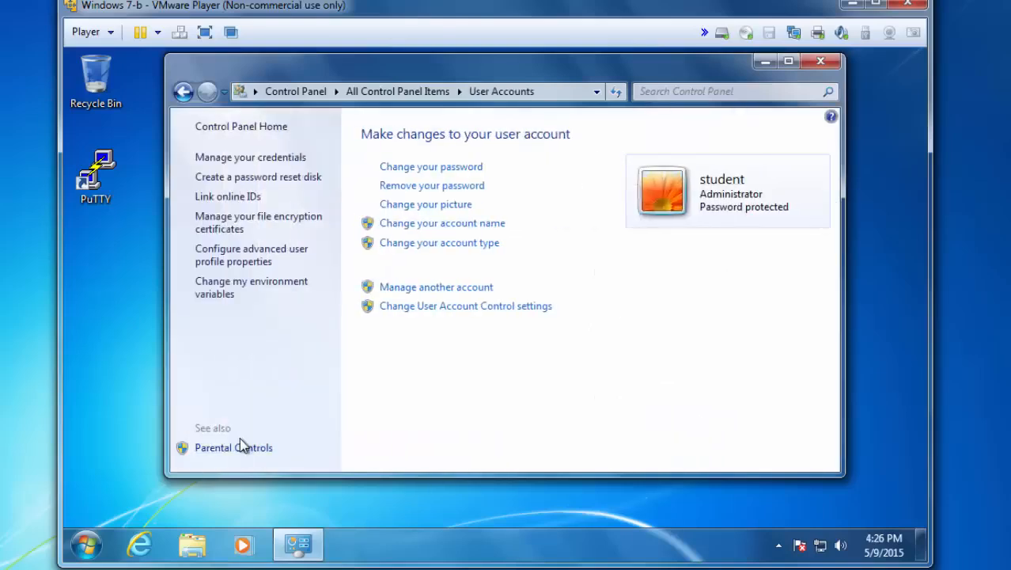
# - Create an Administrator account named testuser and go to its Change the password page
pyautogui.click(437, 288)
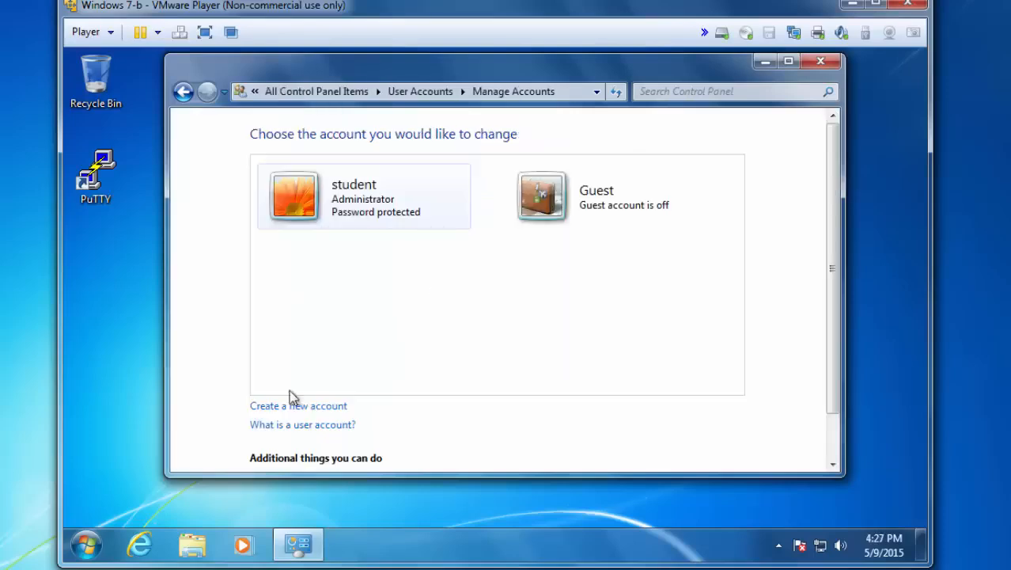
pyautogui.click(275, 409)
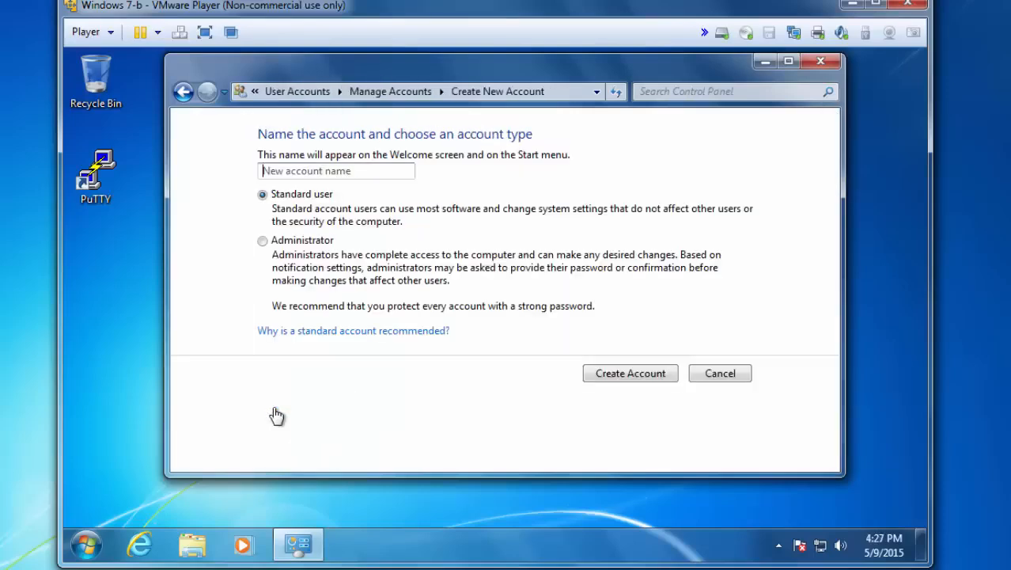
pyautogui.write('testuser')
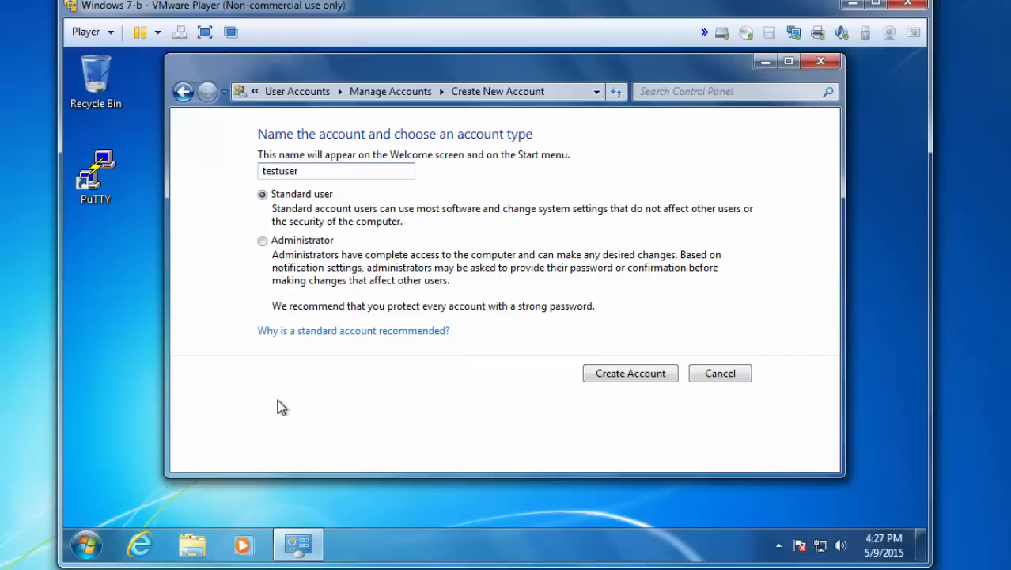
pyautogui.click(262, 242)
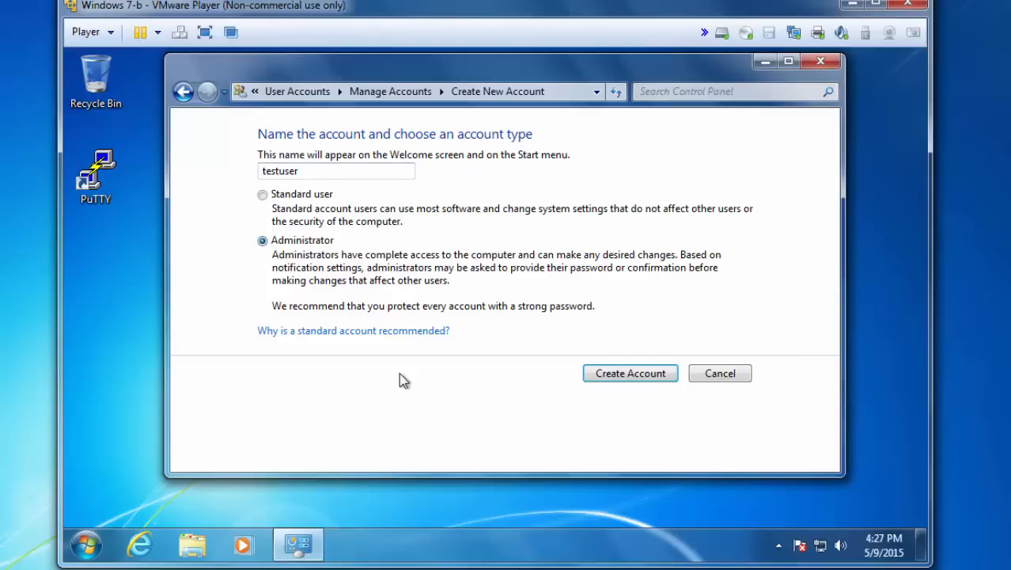
pyautogui.click(633, 375)
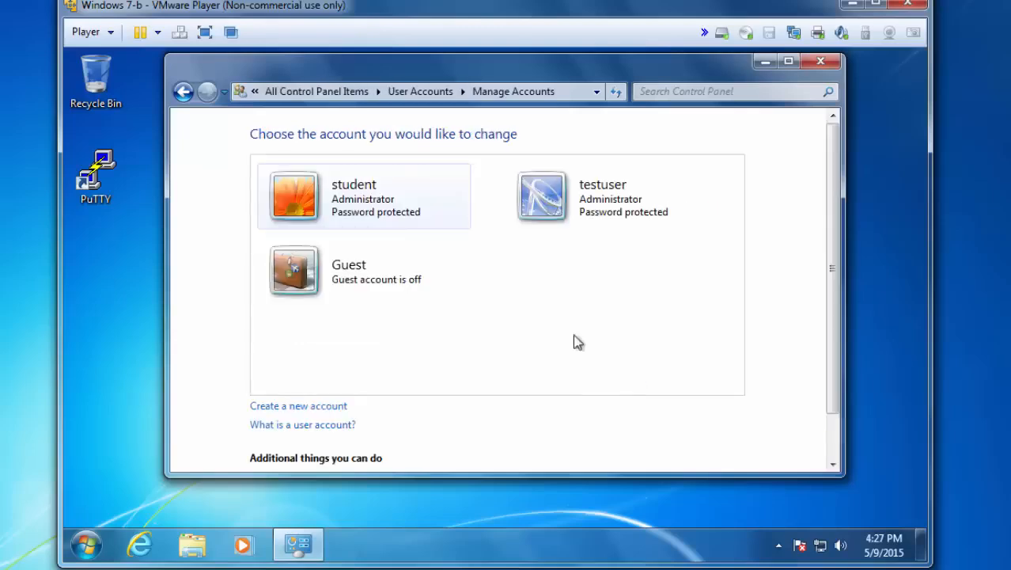
pyautogui.click(599, 201)
pyautogui.click(317, 182)
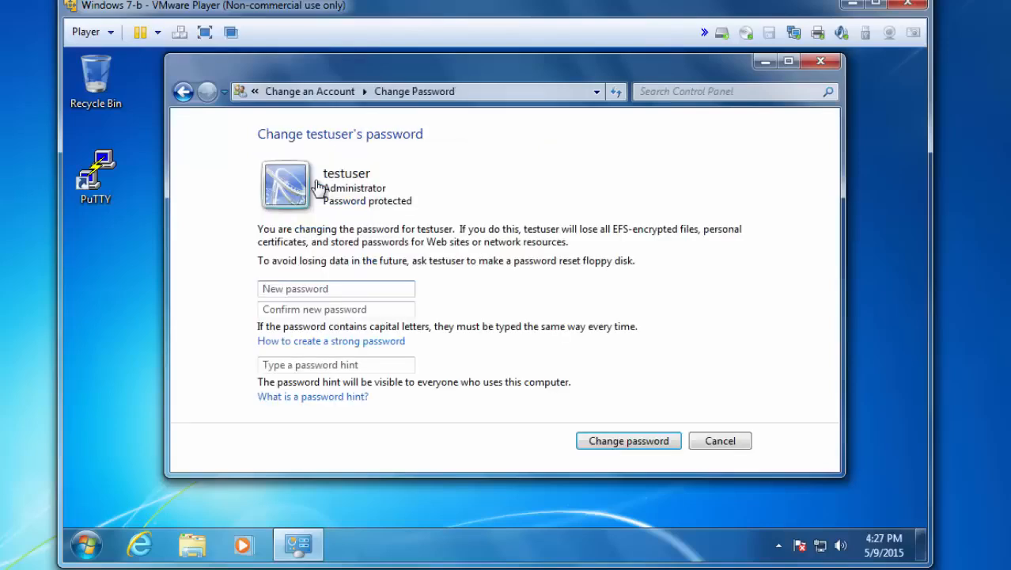
# - Launch a notes window from the Start menu and select the generated password line
pyautogui.click(267, 288)
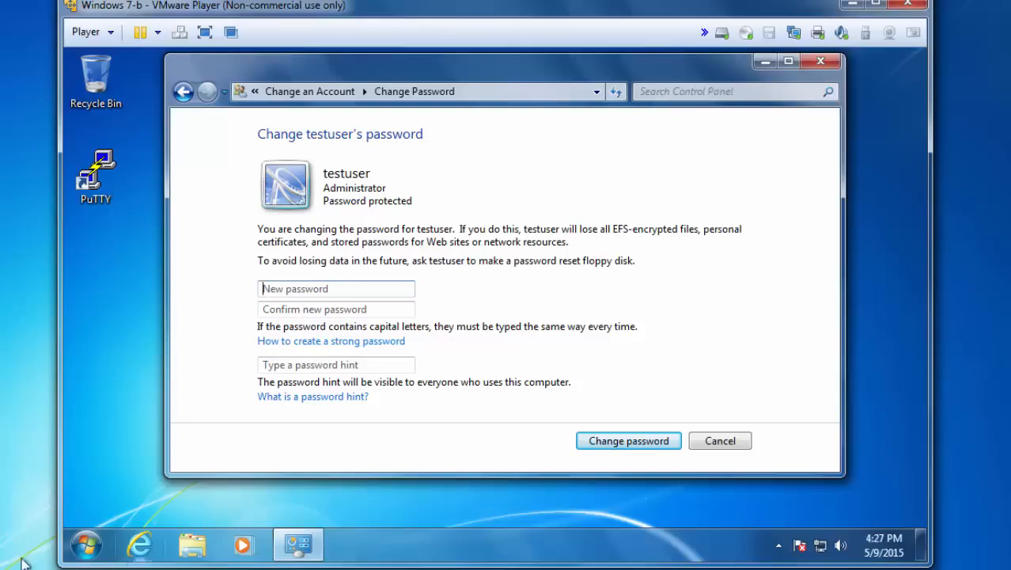
pyautogui.click(86, 544)
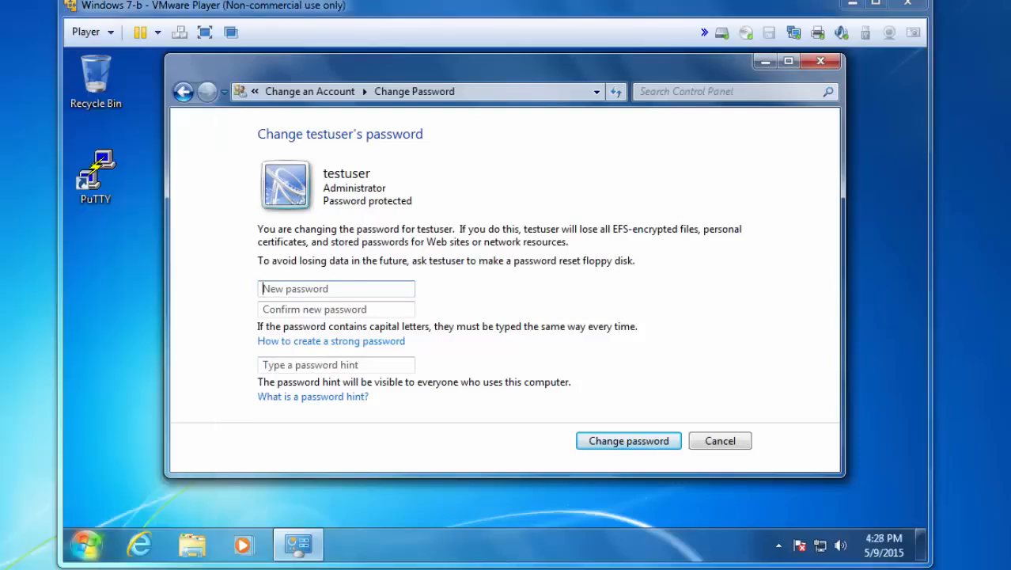
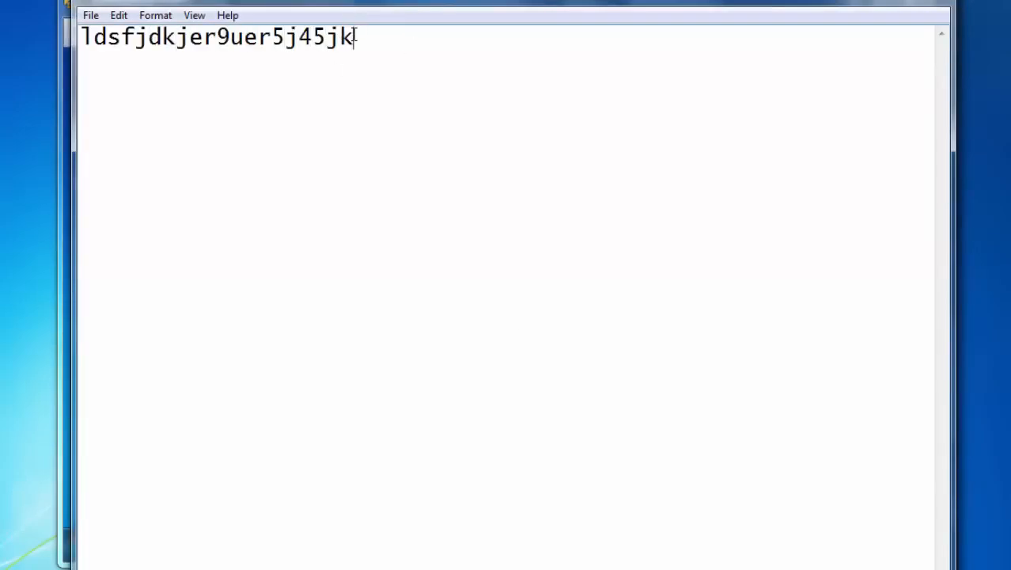
pyautogui.moveTo(356, 36); pyautogui.dragTo(52, 49)
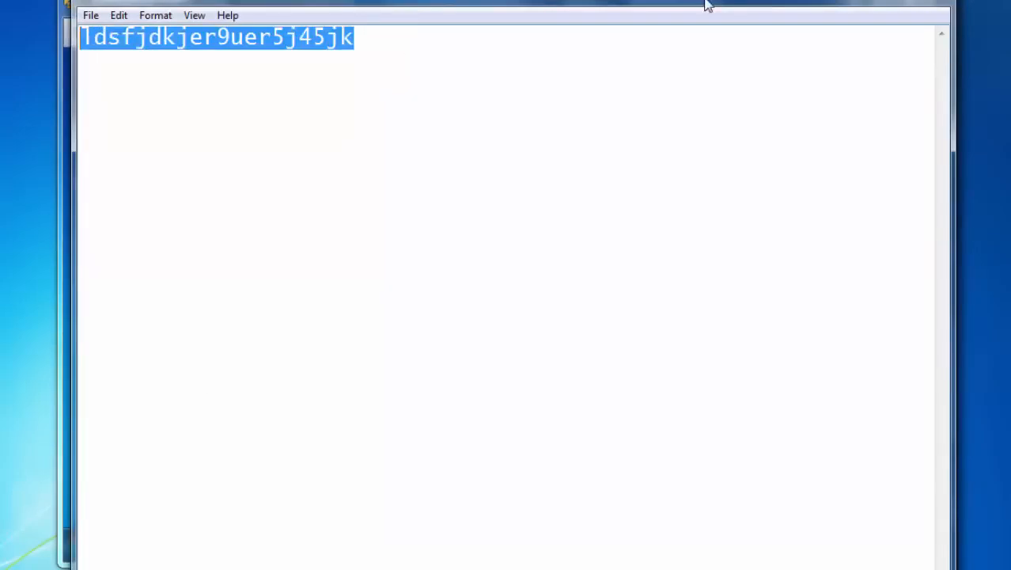
# - Paste the password into New password and Confirm new password, and apply it to testuser
pyautogui.moveTo(853, 4); pyautogui.dragTo(854, 32)
pyautogui.click(878, 20)
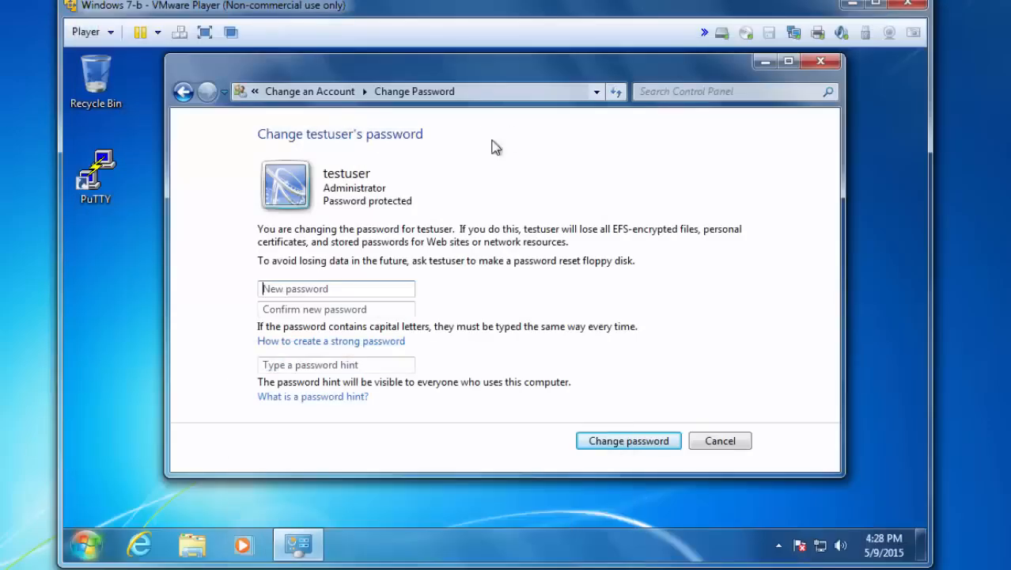
pyautogui.click(317, 292)
pyautogui.hotkey('ctrl', 'v')
pyautogui.click(300, 312)
pyautogui.hotkey('ctrl', 'v')
pyautogui.click(610, 442)
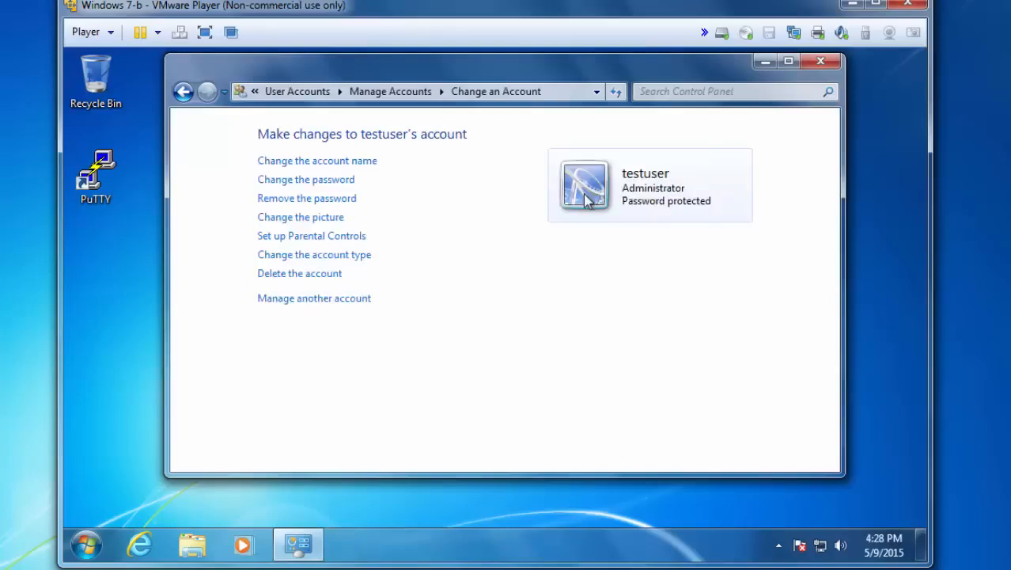
# - Close Control Panel, log off student, and sign in as testuser with the new password
pyautogui.click(821, 62)
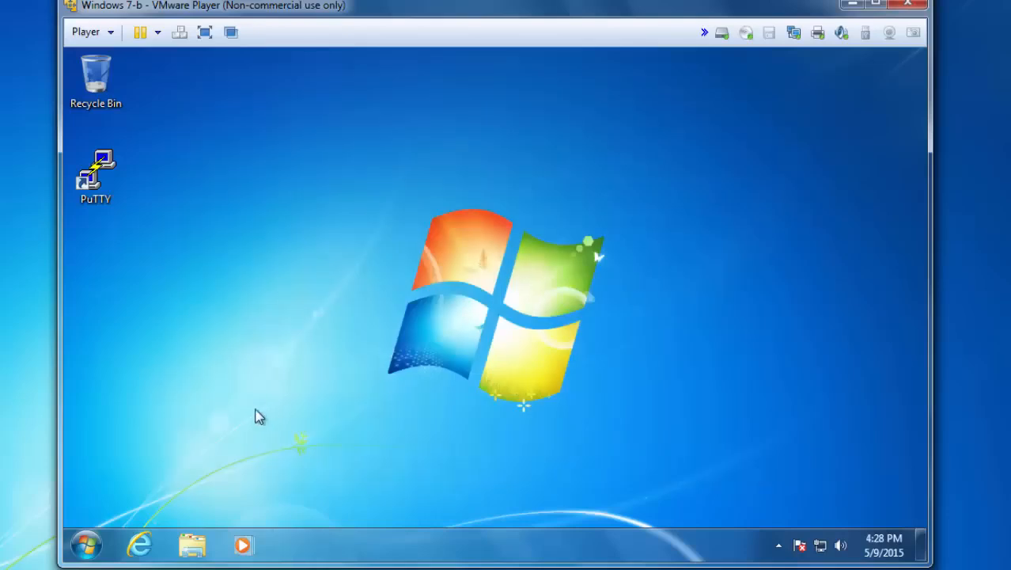
pyautogui.click(87, 545)
pyautogui.click(360, 500)
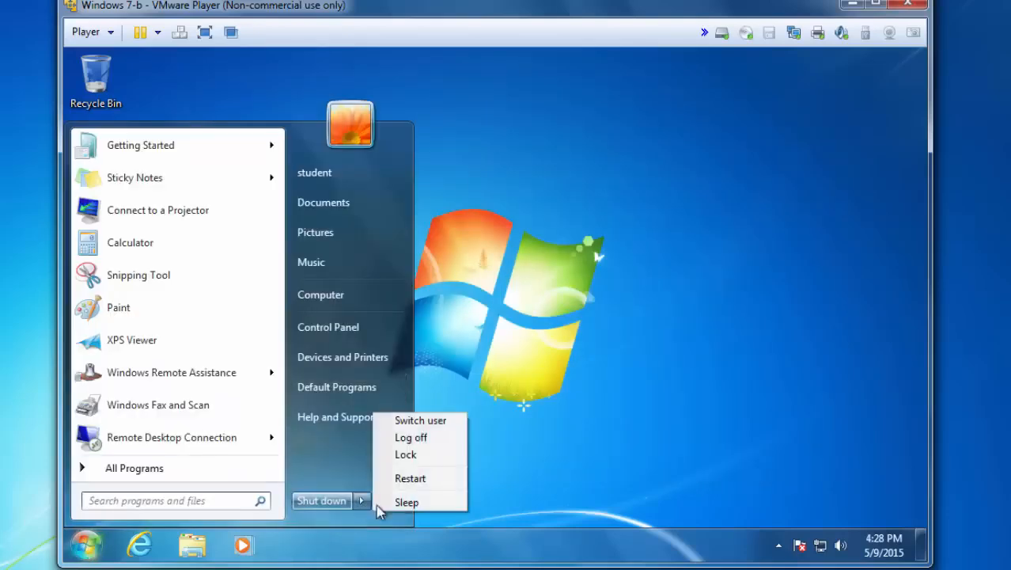
pyautogui.click(410, 437)
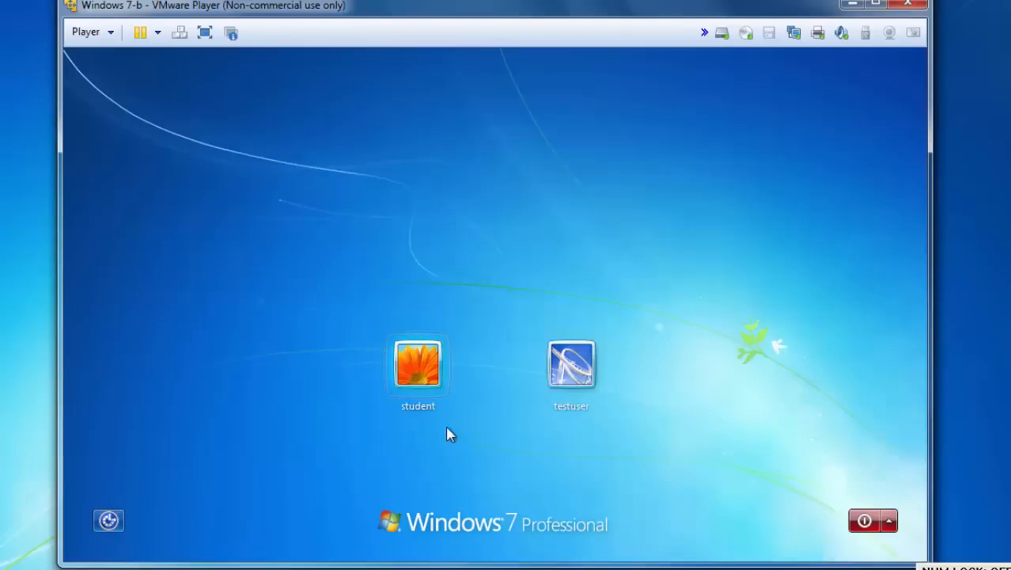
pyautogui.click(570, 372)
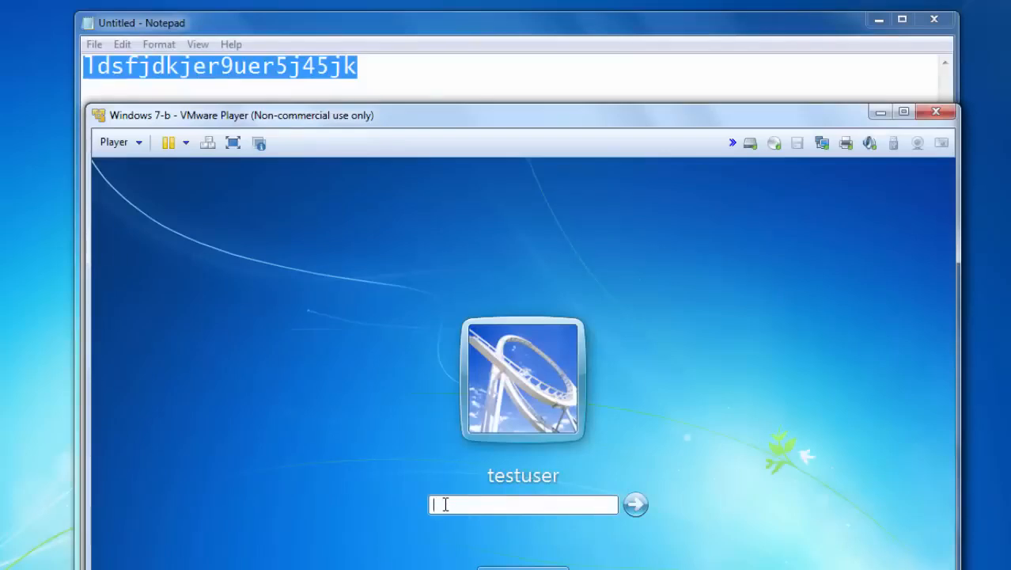
pyautogui.press('Return')
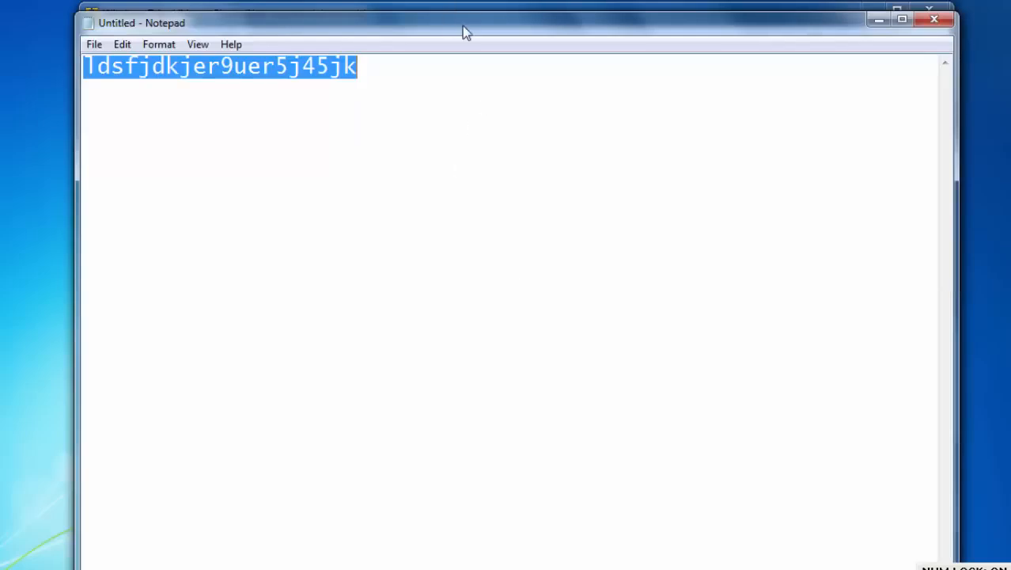
# - Delete the saved password line from Notepad and close it without saving
pyautogui.moveTo(465, 32); pyautogui.dragTo(462, 211)
pyautogui.click(301, 283)
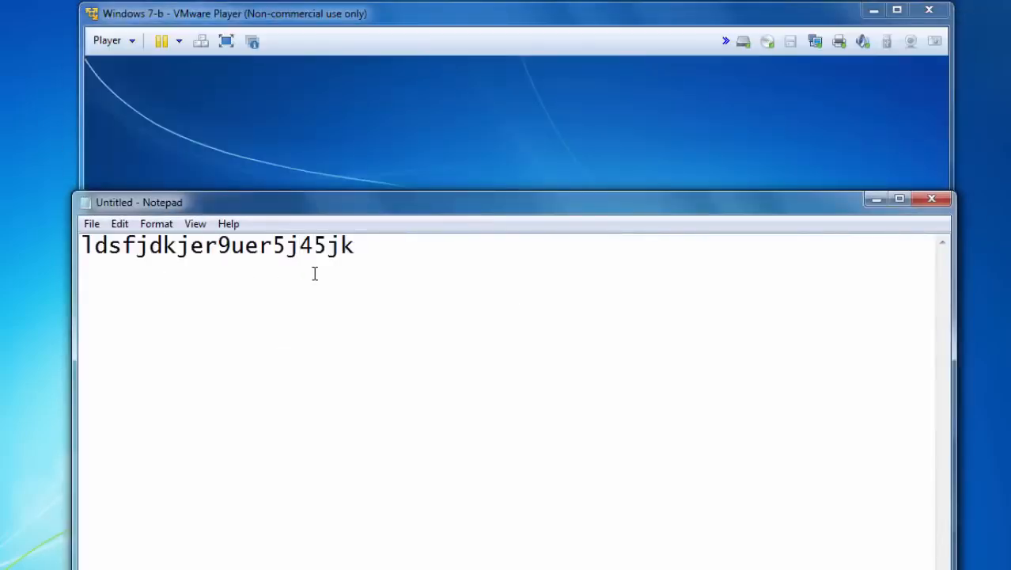
pyautogui.moveTo(375, 248); pyautogui.dragTo(59, 242)
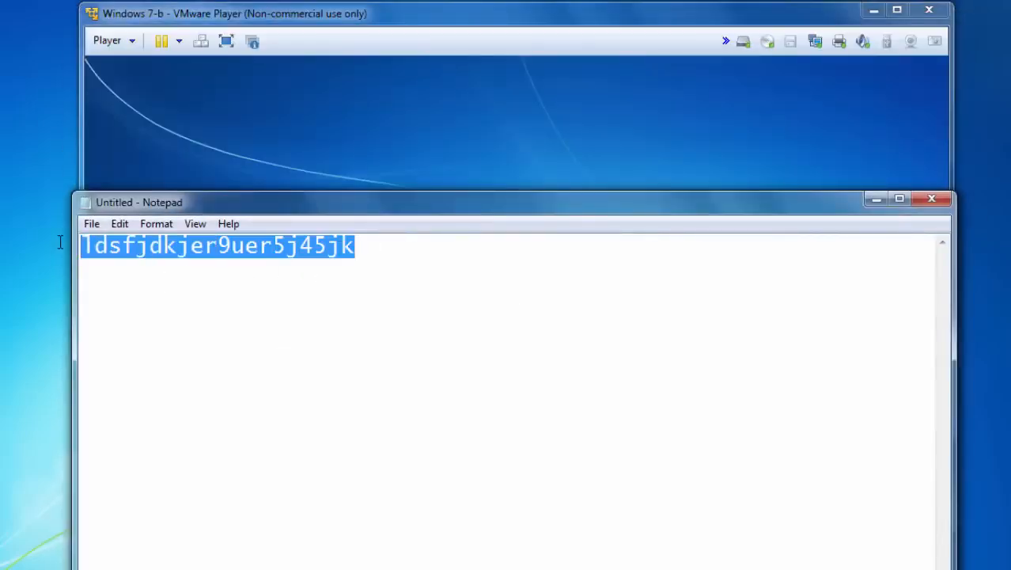
pyautogui.press('Delete')
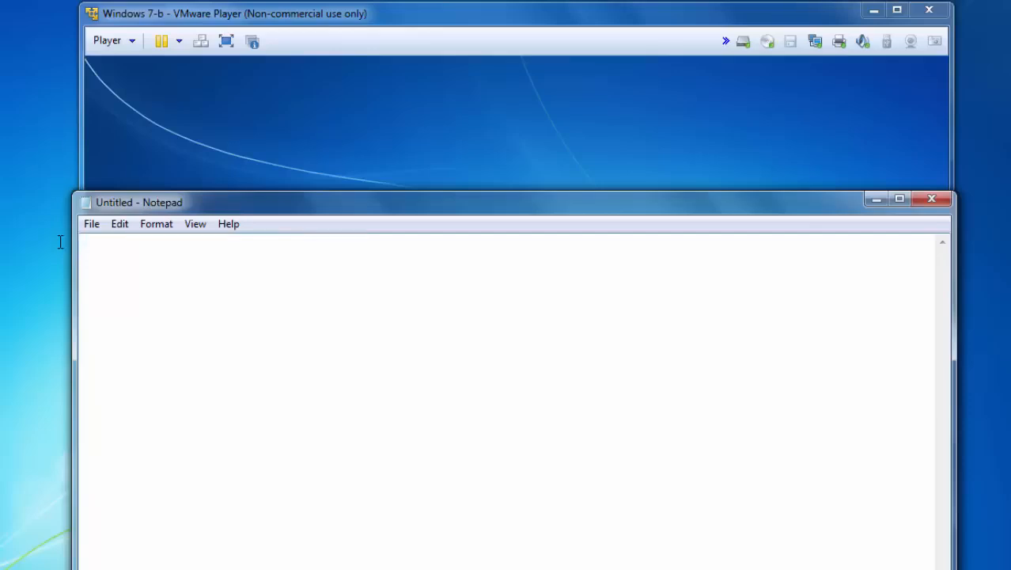
pyautogui.click(932, 199)
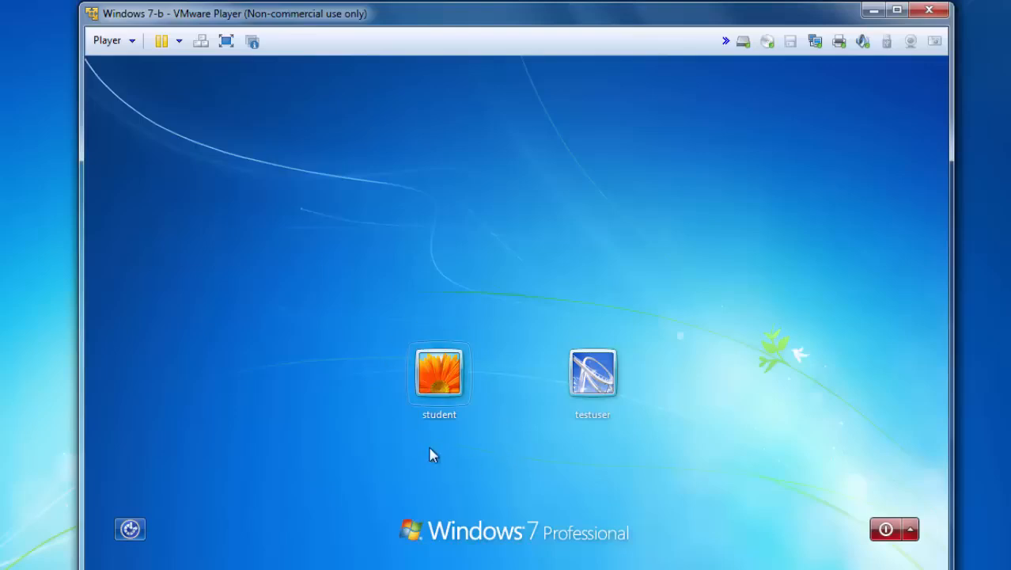
# - Shut down Windows 7-b from the login screen and show its CD/DVD (IDE) hardware settings
pyautogui.click(886, 530)
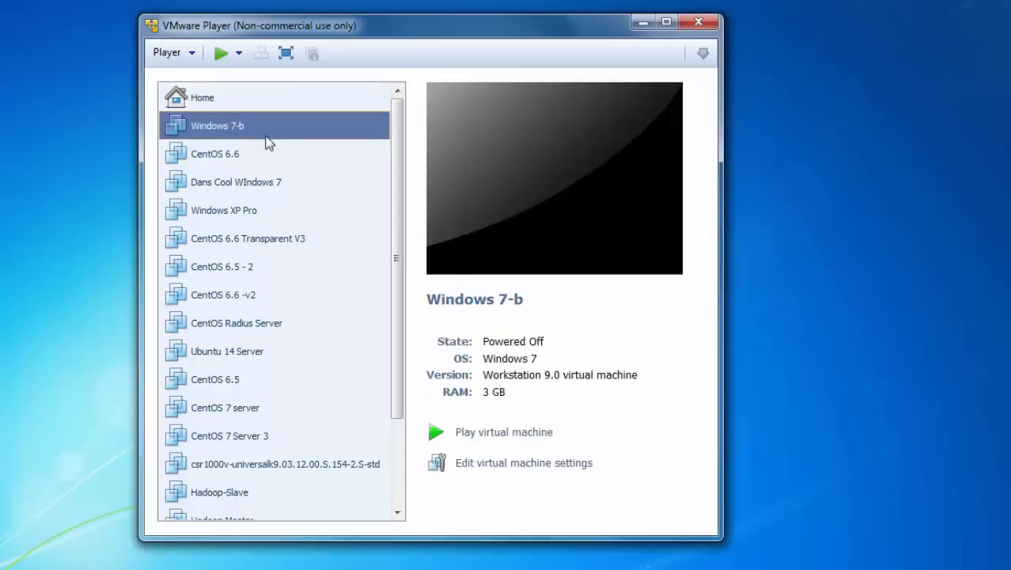
pyautogui.click(506, 465)
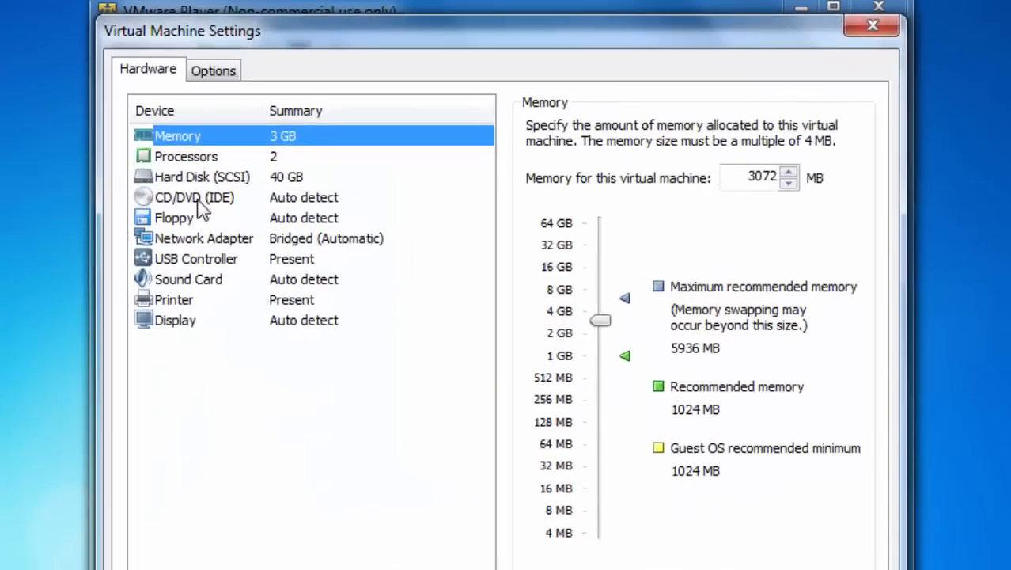
pyautogui.click(198, 200)
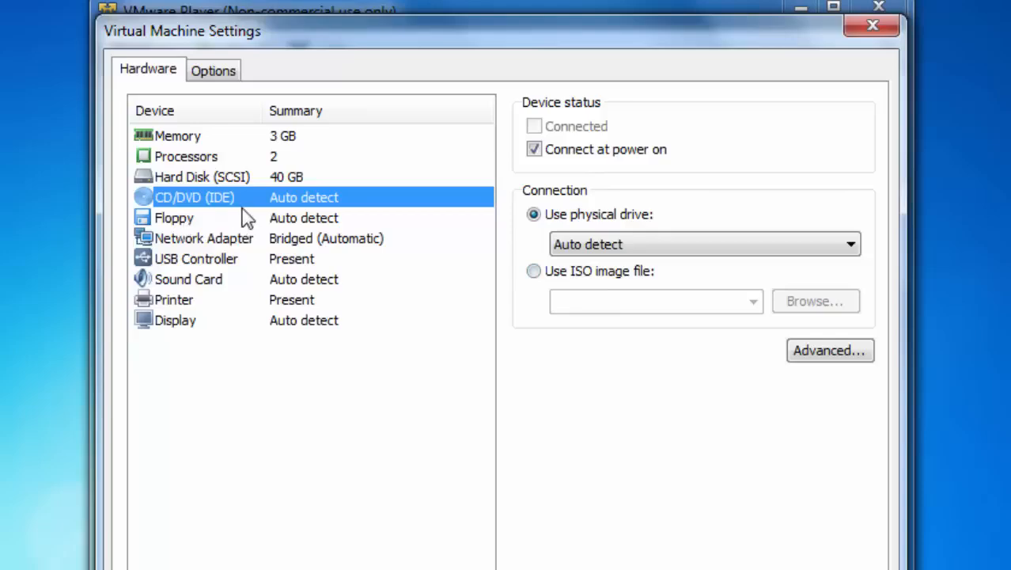
# - Point the Windows 7-b CD/DVD drive at the ISO images\Hiren's.BootCD.15.2.iso image and save
pyautogui.click(534, 272)
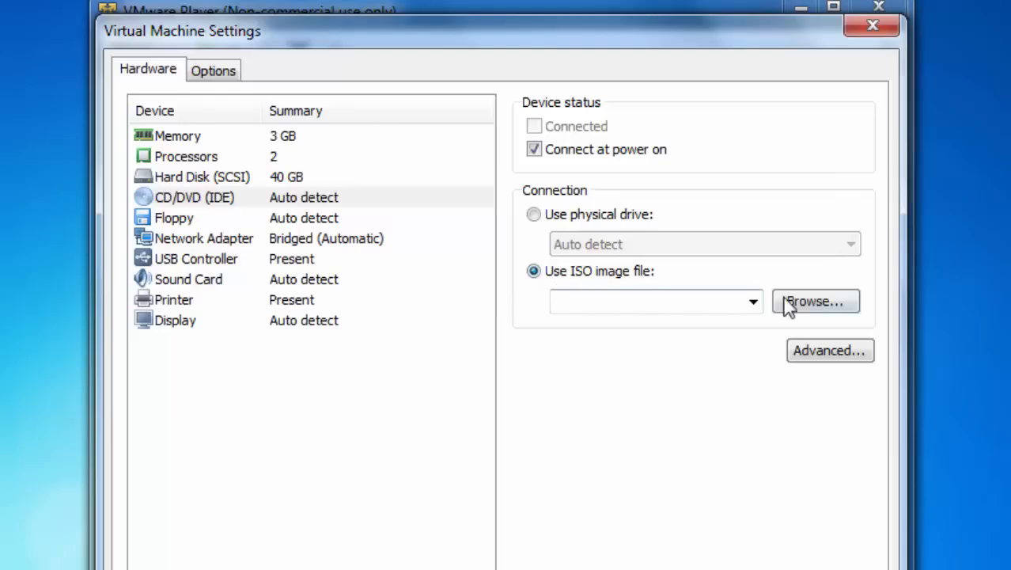
pyautogui.click(807, 305)
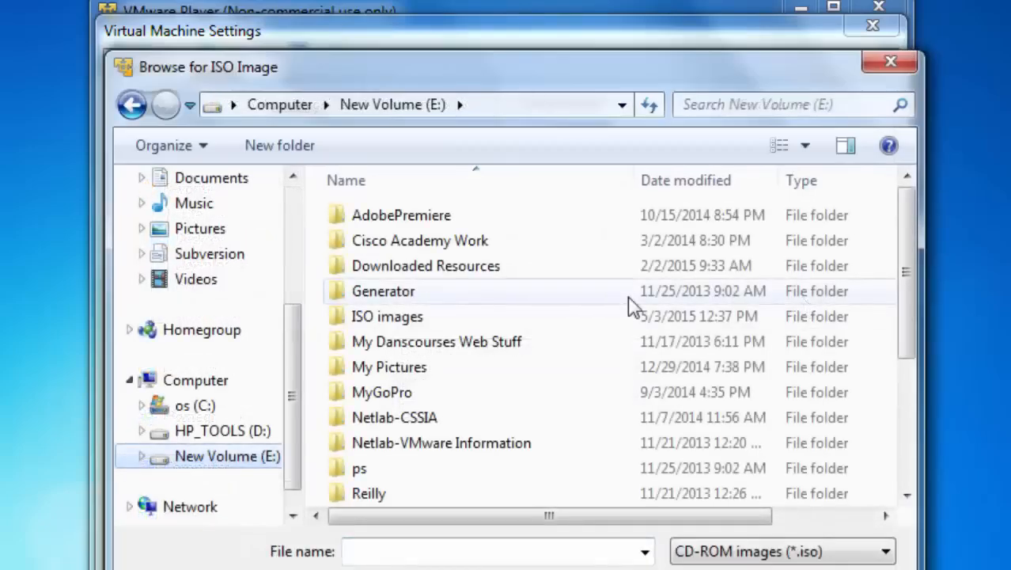
pyautogui.doubleClick(379, 318)
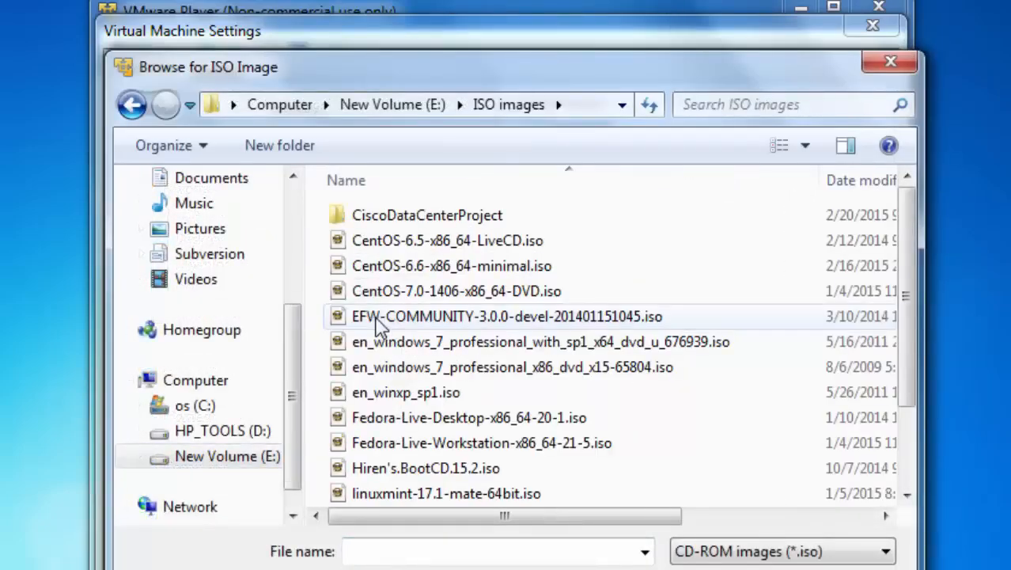
pyautogui.doubleClick(384, 468)
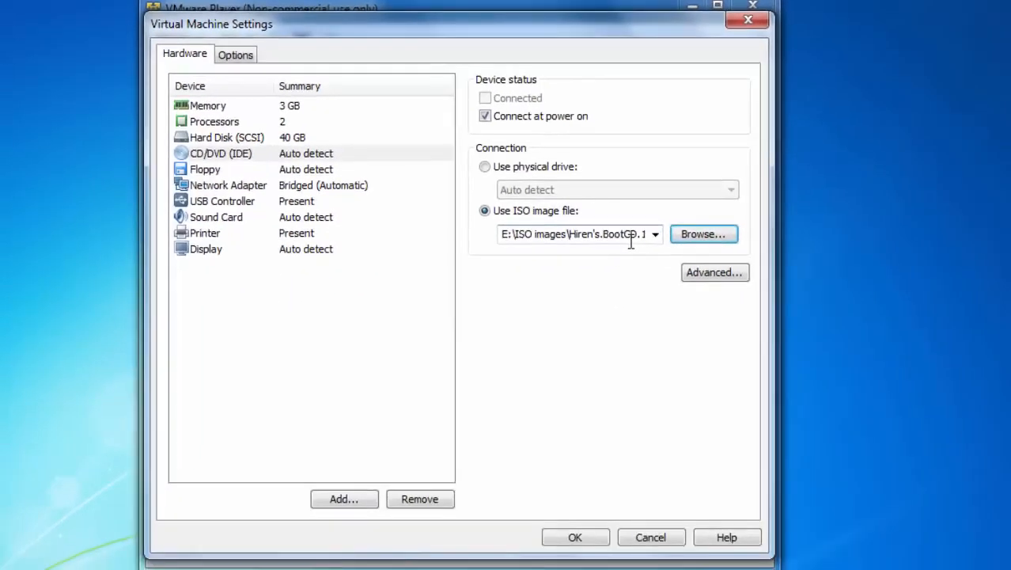
pyautogui.click(576, 538)
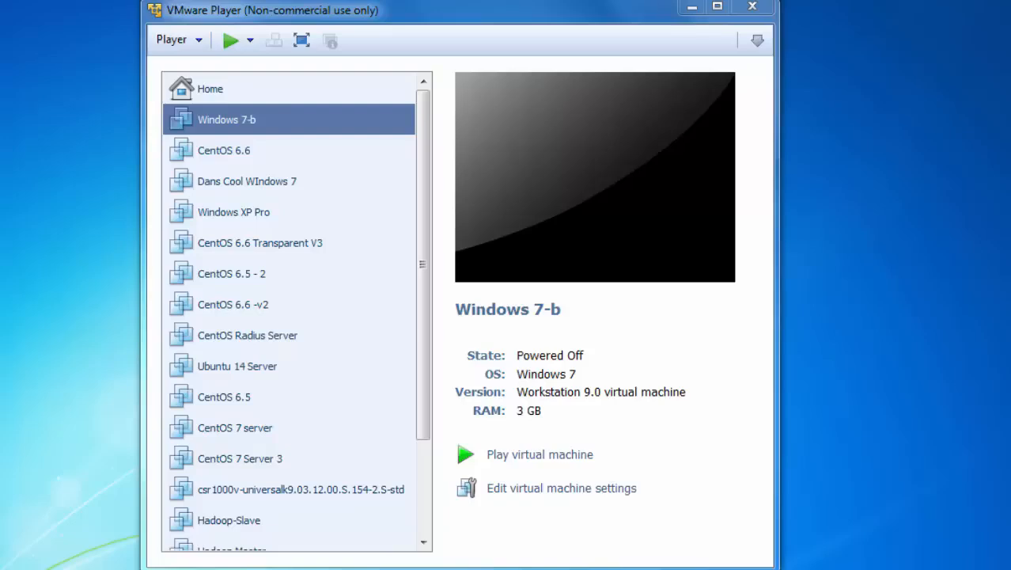
# - Power on Windows 7-b and highlight Offline NT/2000/XP/Vista/7 Password Changer in the boot menu
pyautogui.click(529, 464)
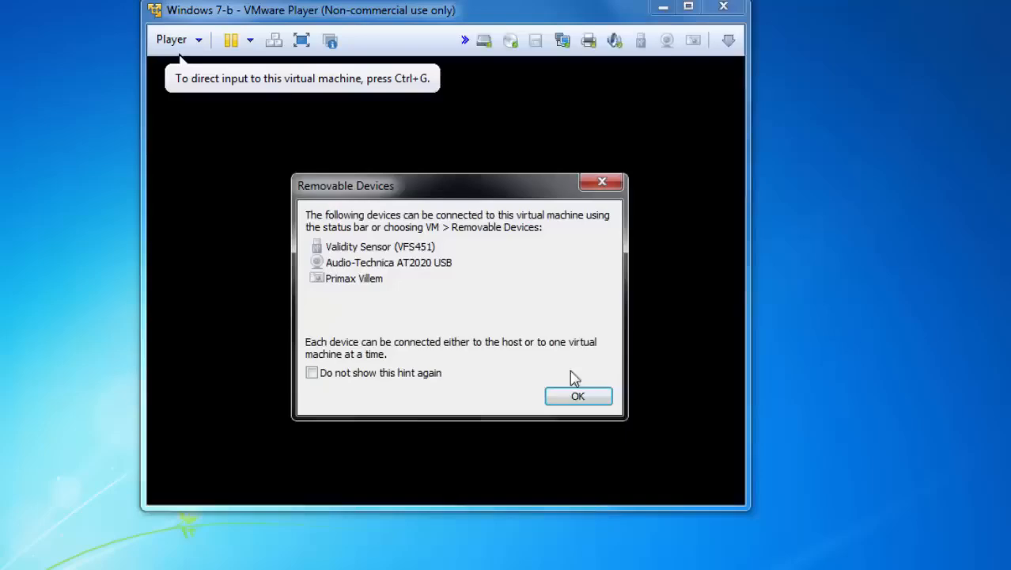
pyautogui.click(580, 398)
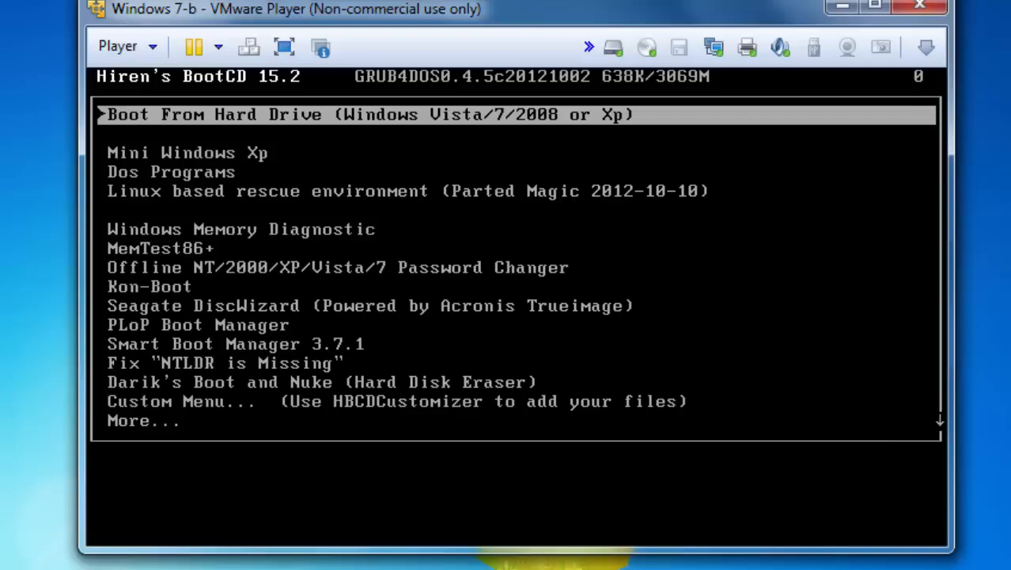
pyautogui.press('Down')
pyautogui.press('Down')
pyautogui.press('Down')
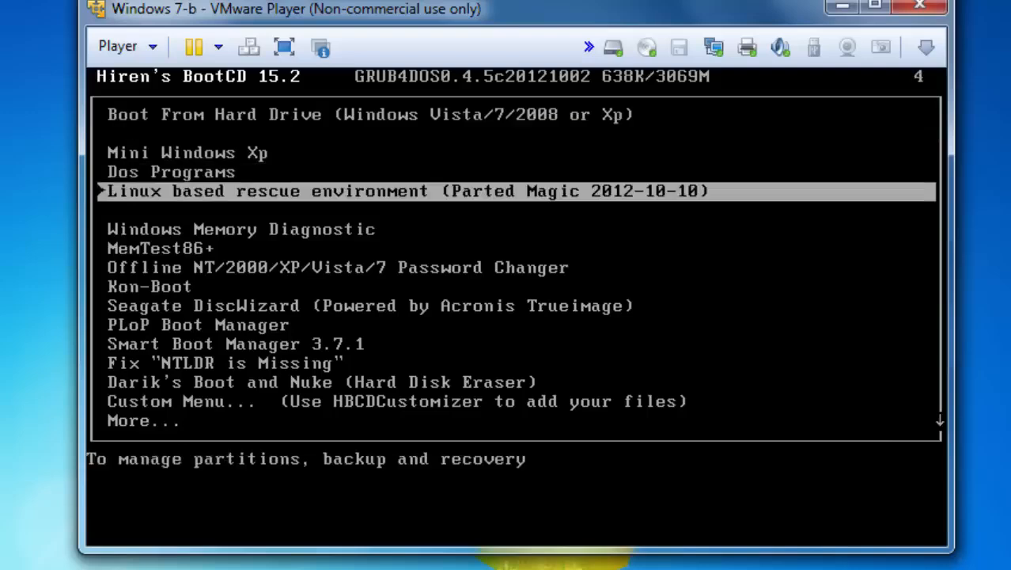
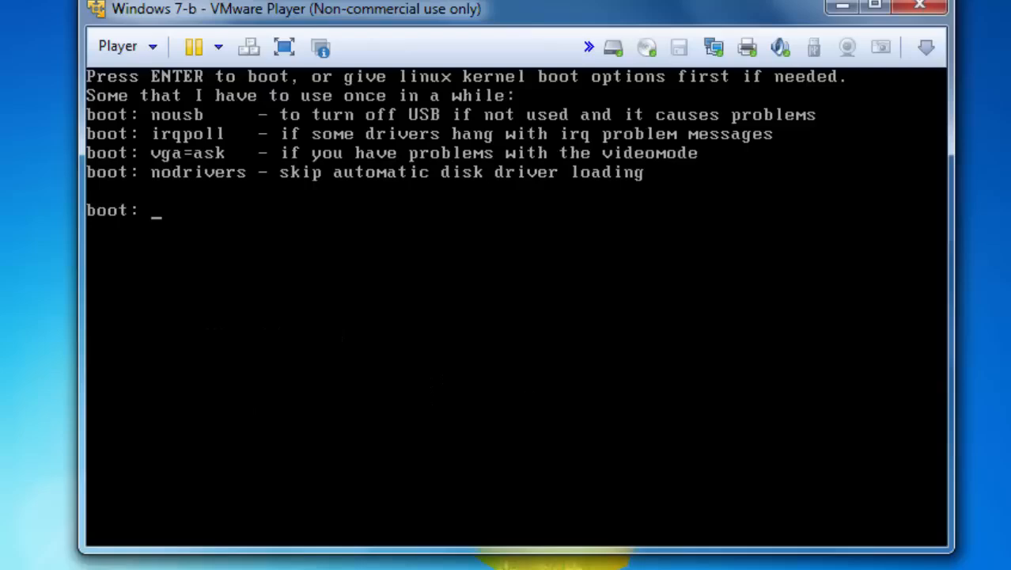
# - Start the Password Changer's Linux kernel at the boot: prompt with no extra kernel options
pyautogui.press('Return')
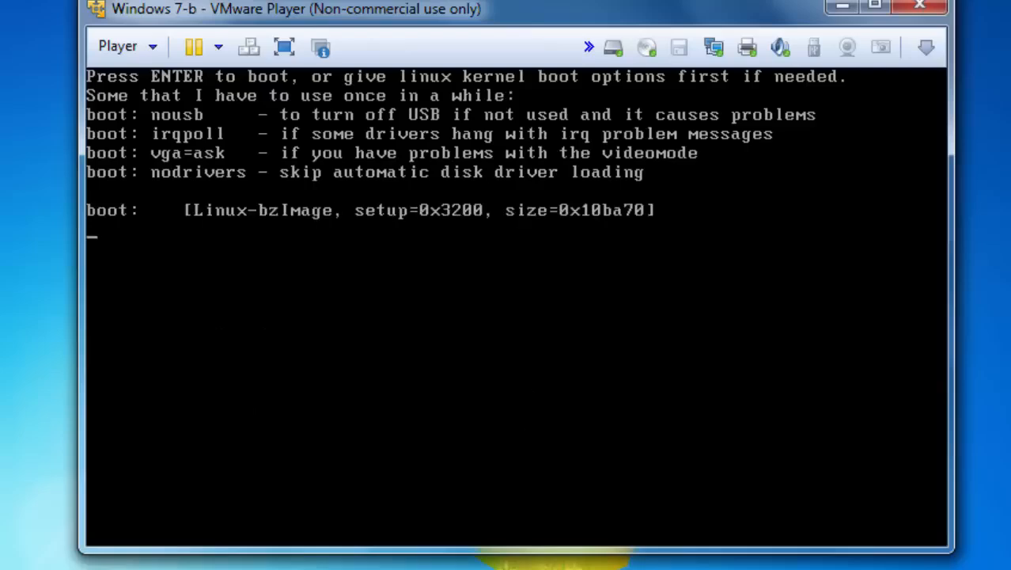
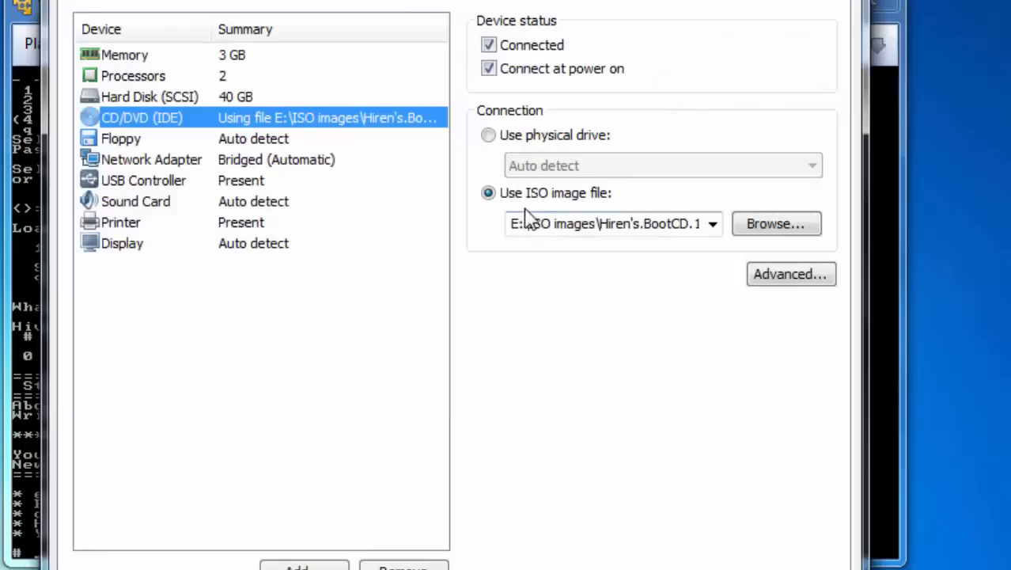
# - Set the virtual CD/DVD drive to use the physical drive with Auto detect instead of the Hiren's BootCD ISO
pyautogui.click(489, 137)
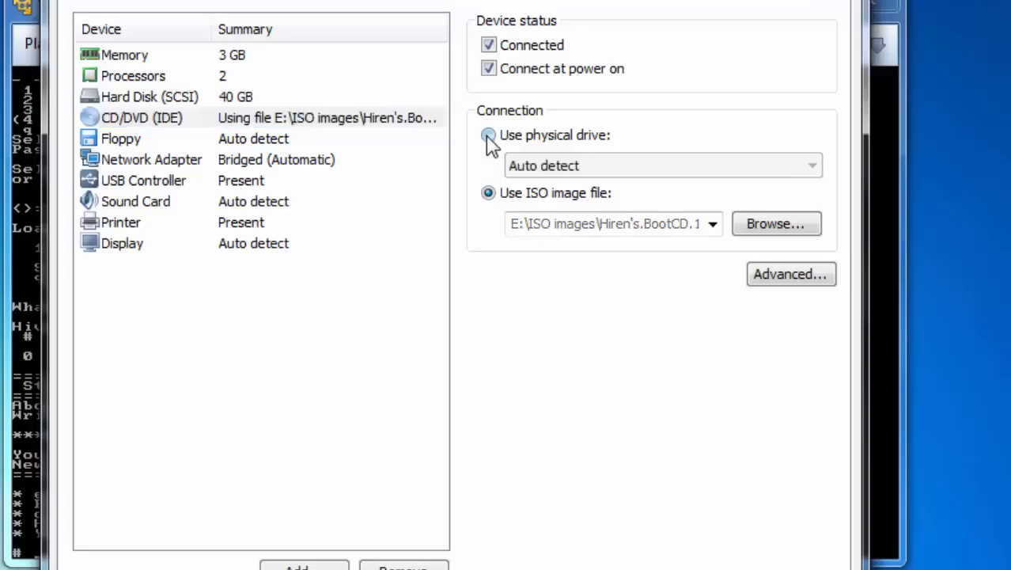
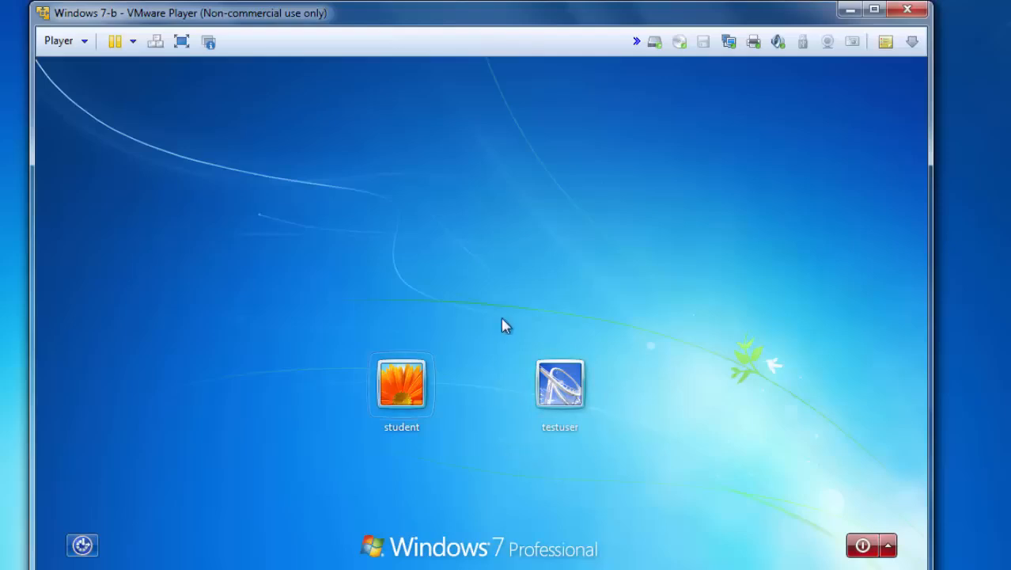
# - Log in to Windows 7 as testuser from the logon screen, with no password required
pyautogui.click(565, 391)
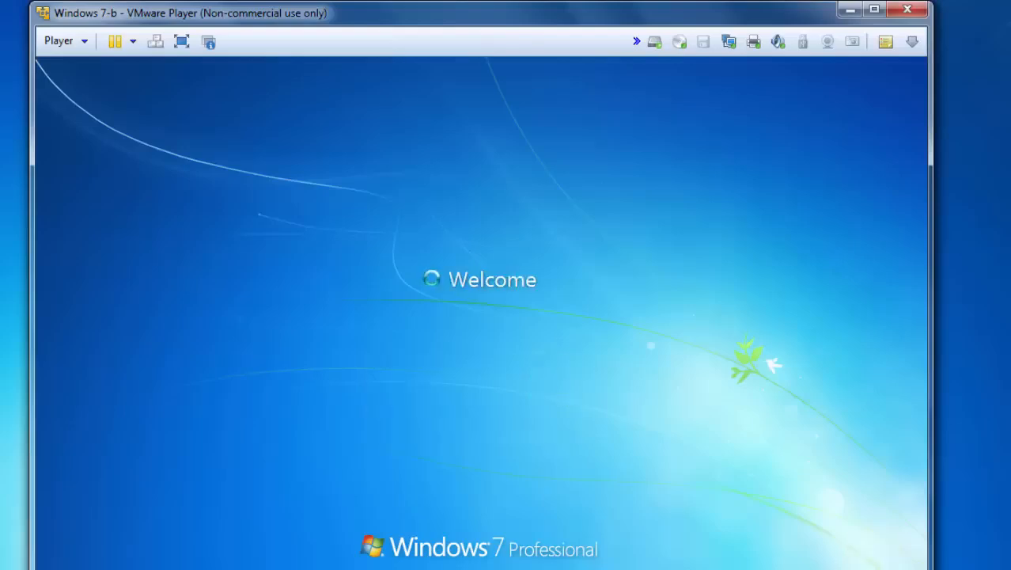